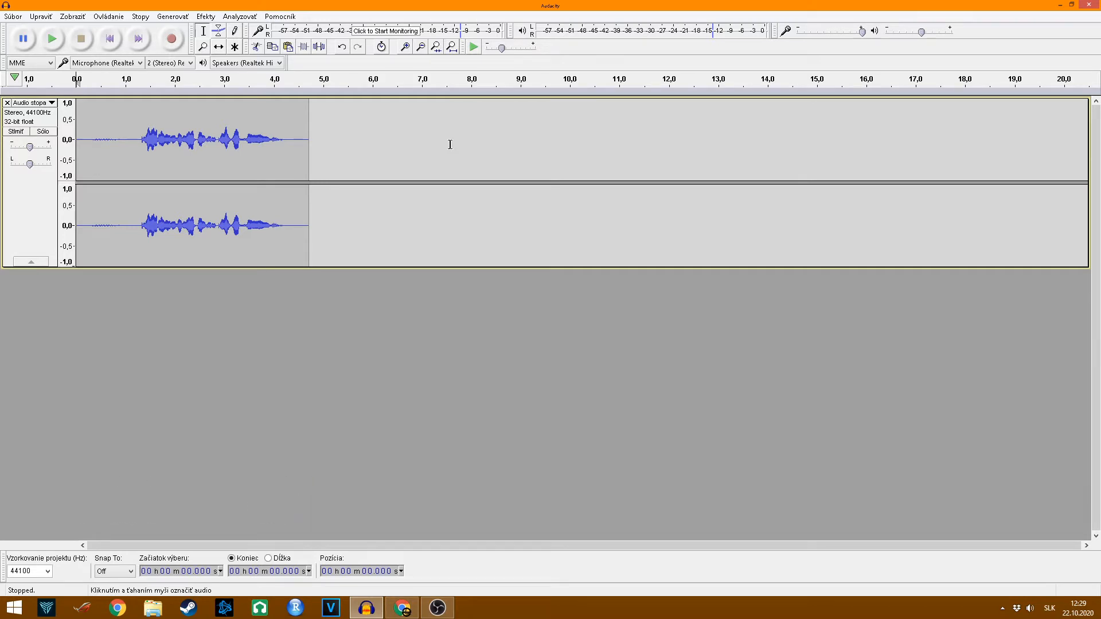
Step: Play the voice recording from near its start to listen for background noise, and stop playback
left_click(87, 118)
left_click(54, 36)
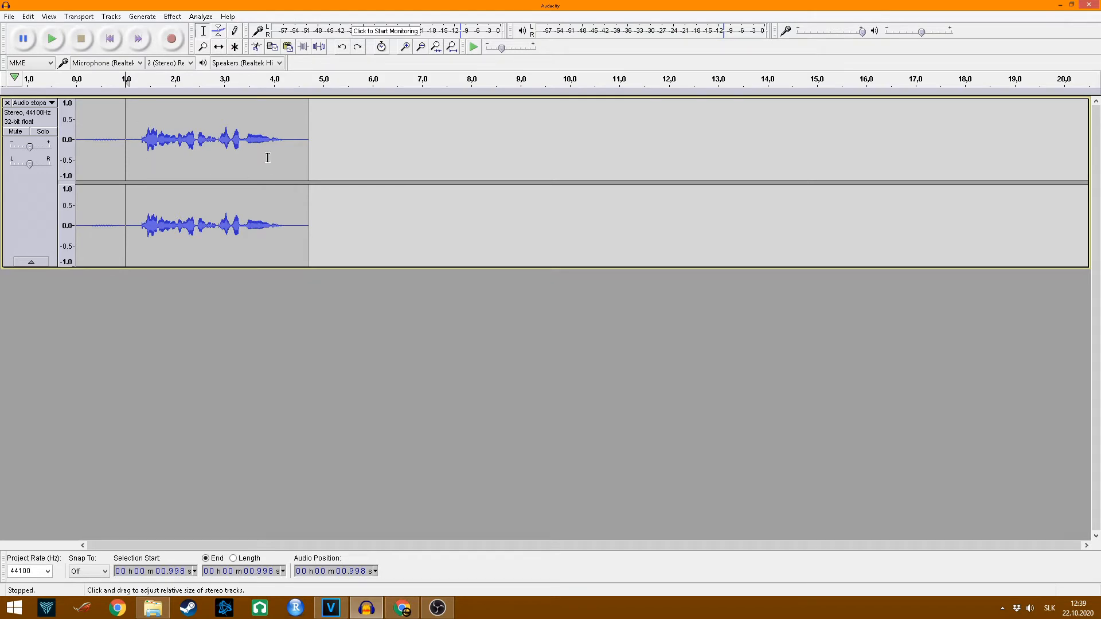
left_click(285, 115)
key("space")
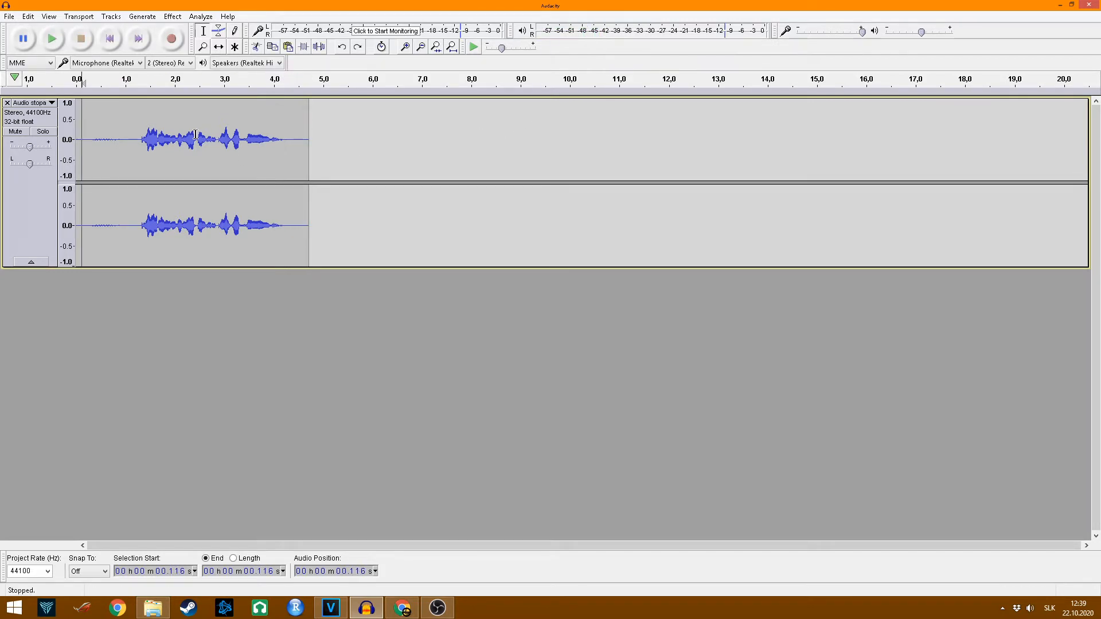
key("space")
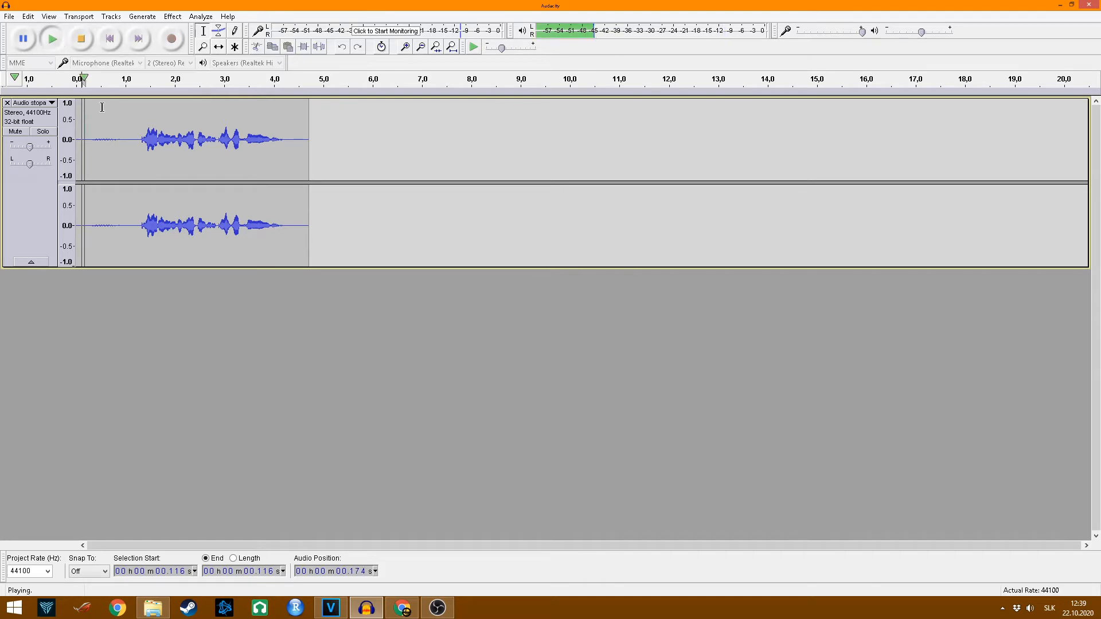
left_click(80, 39)
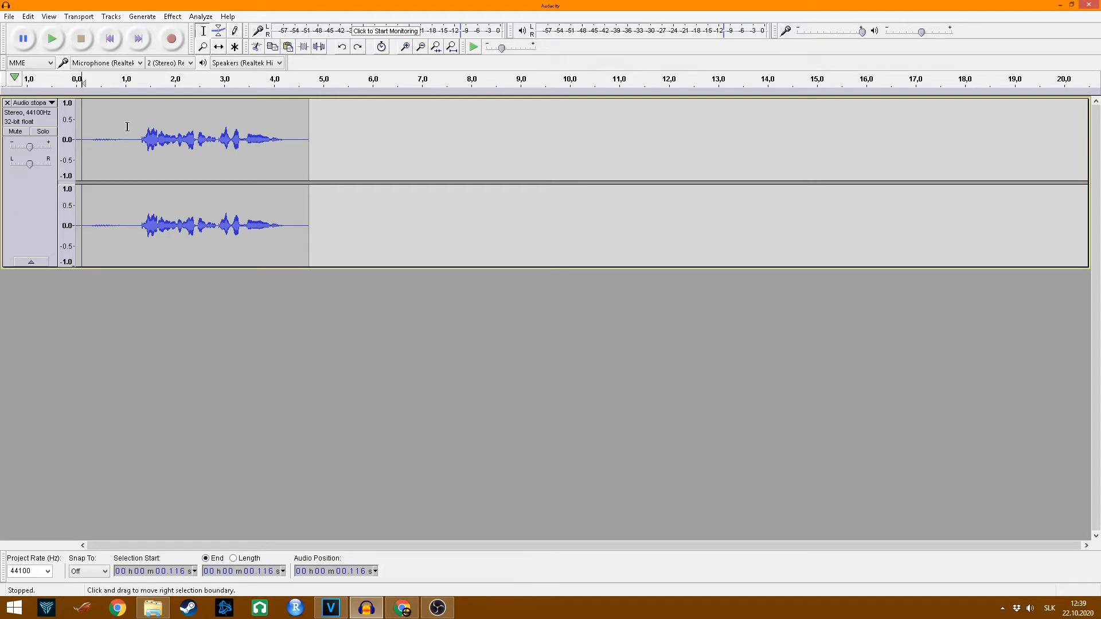
Step: Select the noise-only passage before the speech, from about 0.15 to 1.23 s, and open Noise Reduction
left_click_drag(136, 121, 82, 129)
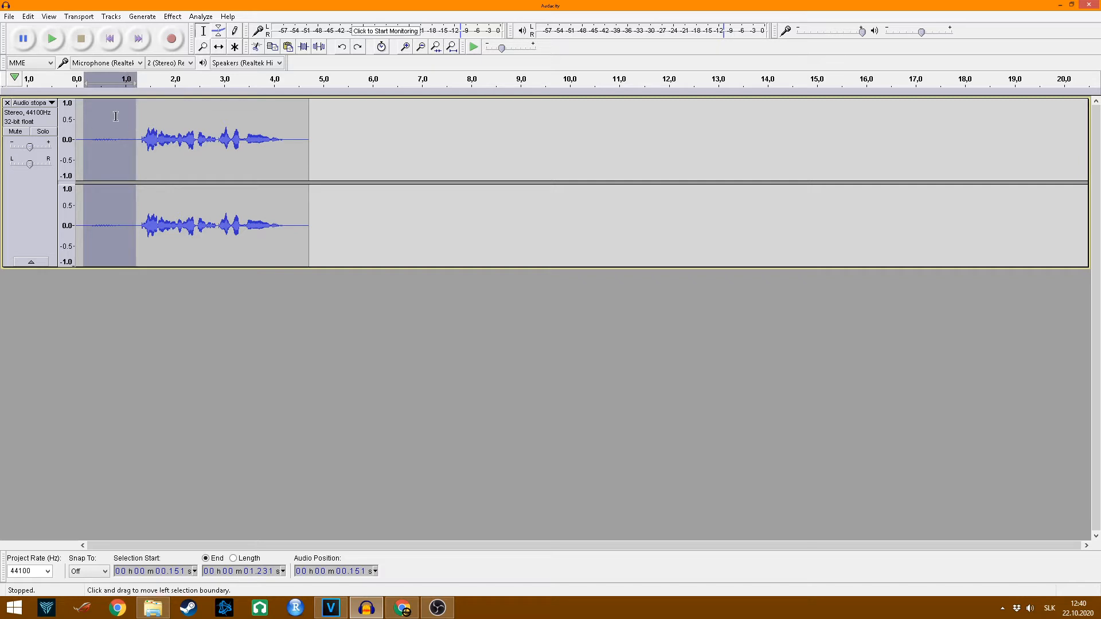
left_click(175, 17)
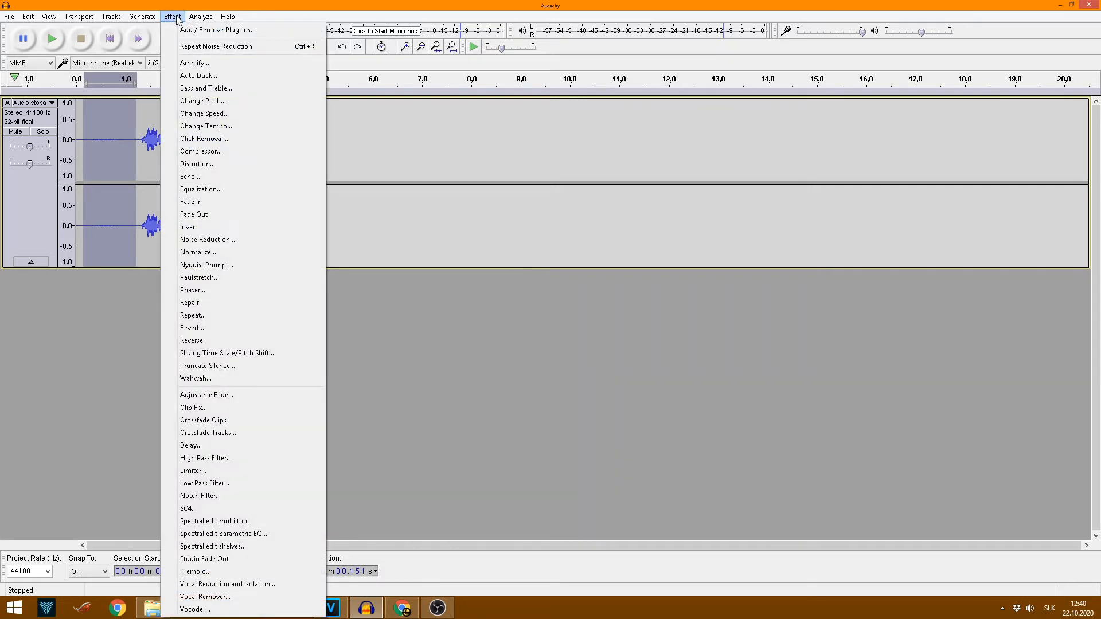
left_click(218, 240)
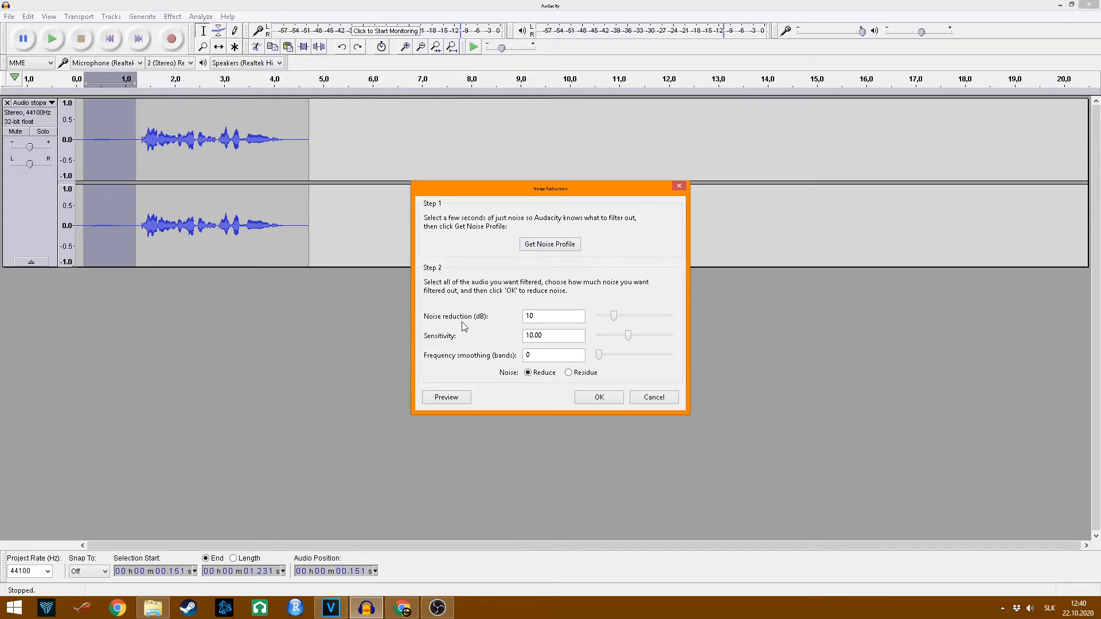
Step: Set the noise reduction to 10 dB and capture the noise profile from the selected passage
mouse_move(544, 315)
left_mouse_down()
mouse_move(517, 315)
mouse_move(549, 321)
left_mouse_up()
left_click_drag(616, 320, 682, 323)
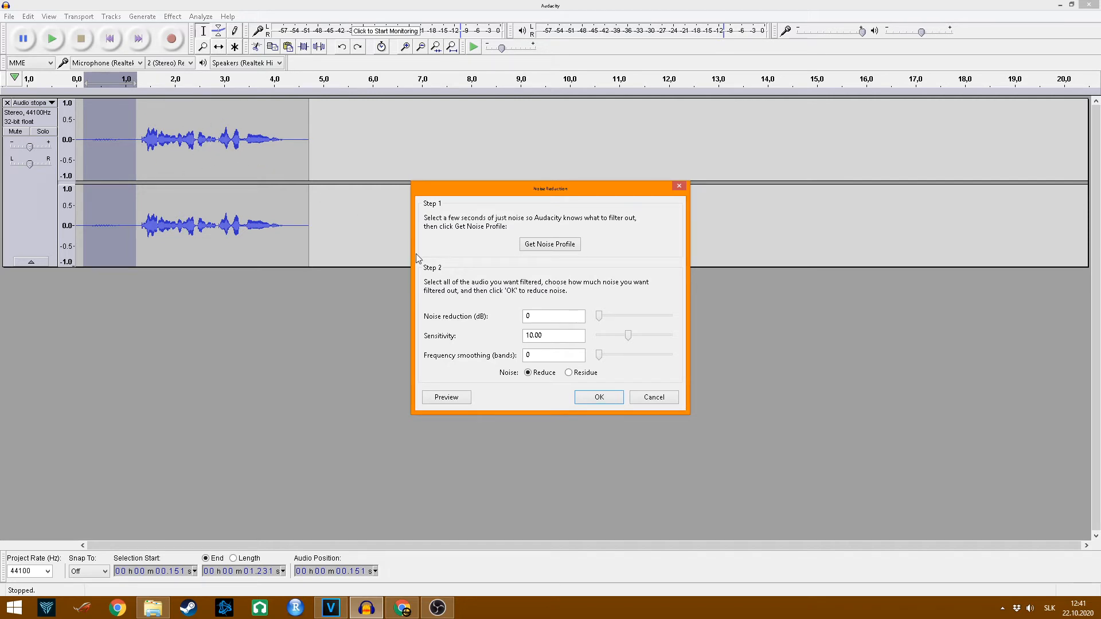
double_click(528, 316)
type("10")
key("Tab")
key("Tab")
left_click(549, 340)
left_click(555, 247)
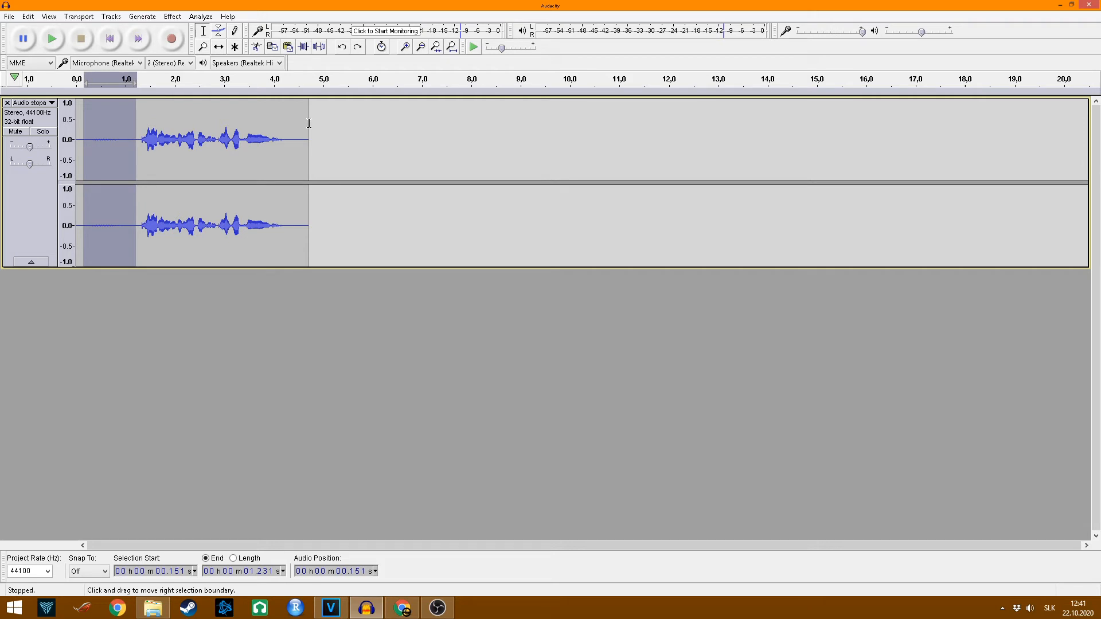
left_click(215, 167)
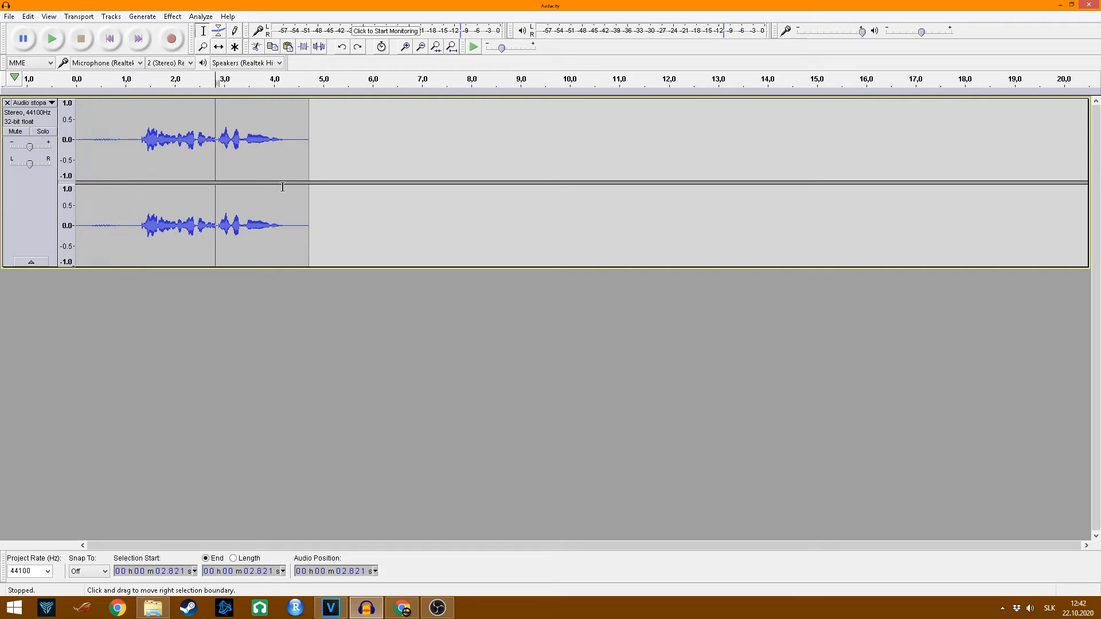
left_click(308, 128)
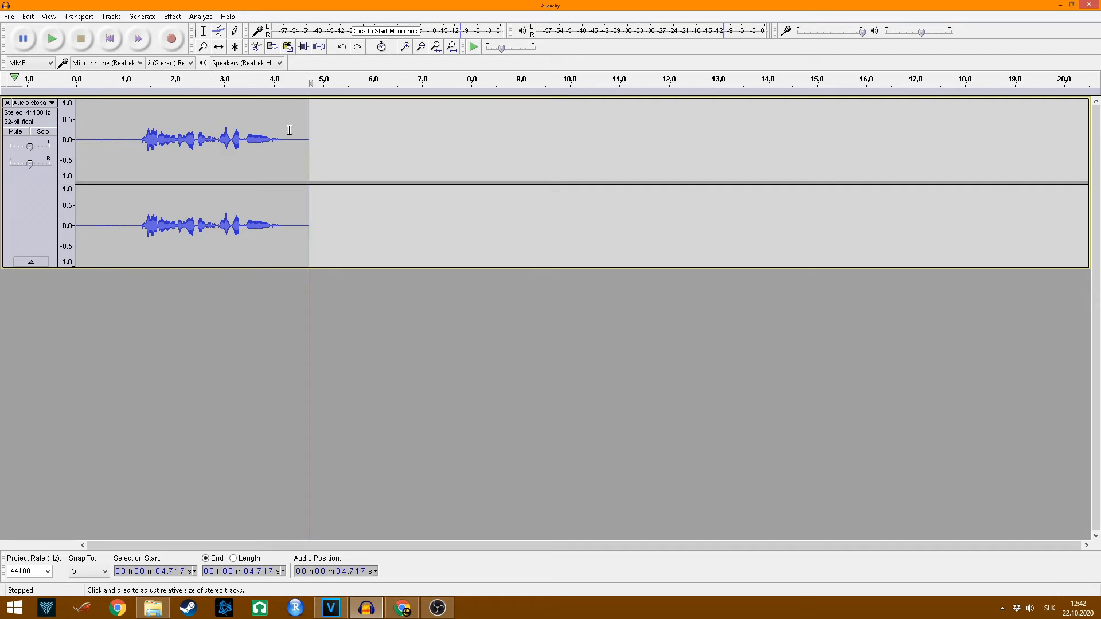
left_click_drag(309, 128, 75, 135)
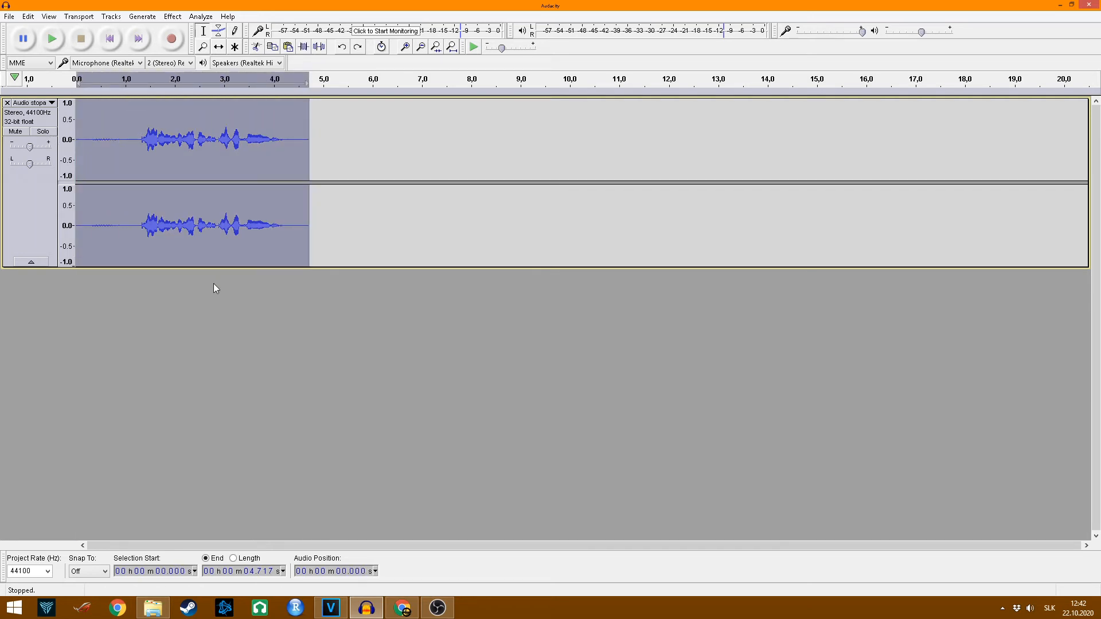
left_click(193, 218)
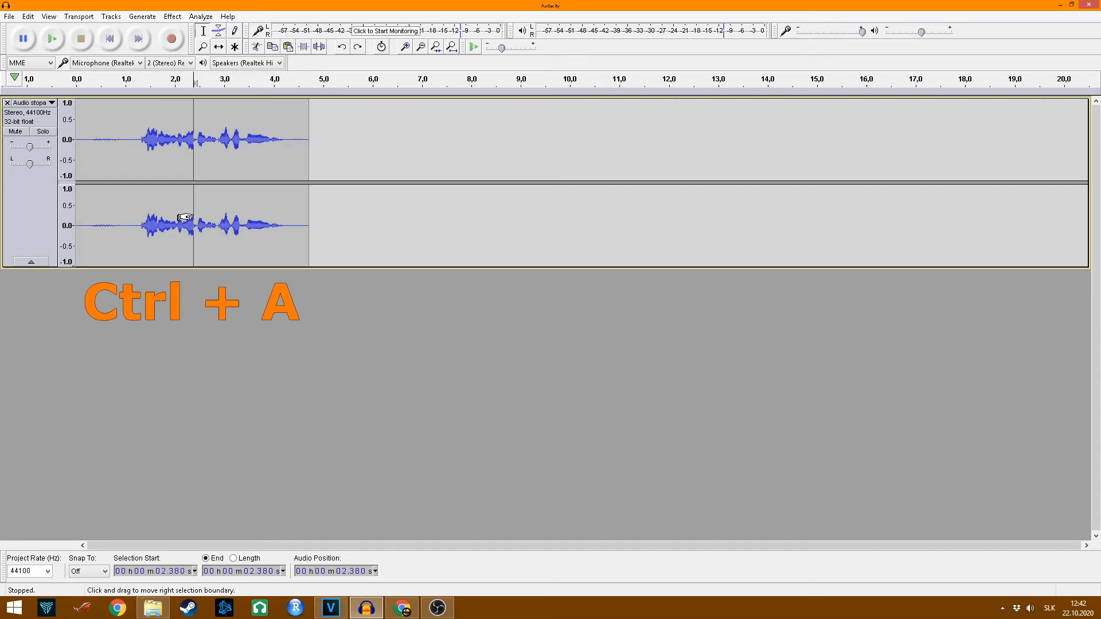
key("ctrl+a")
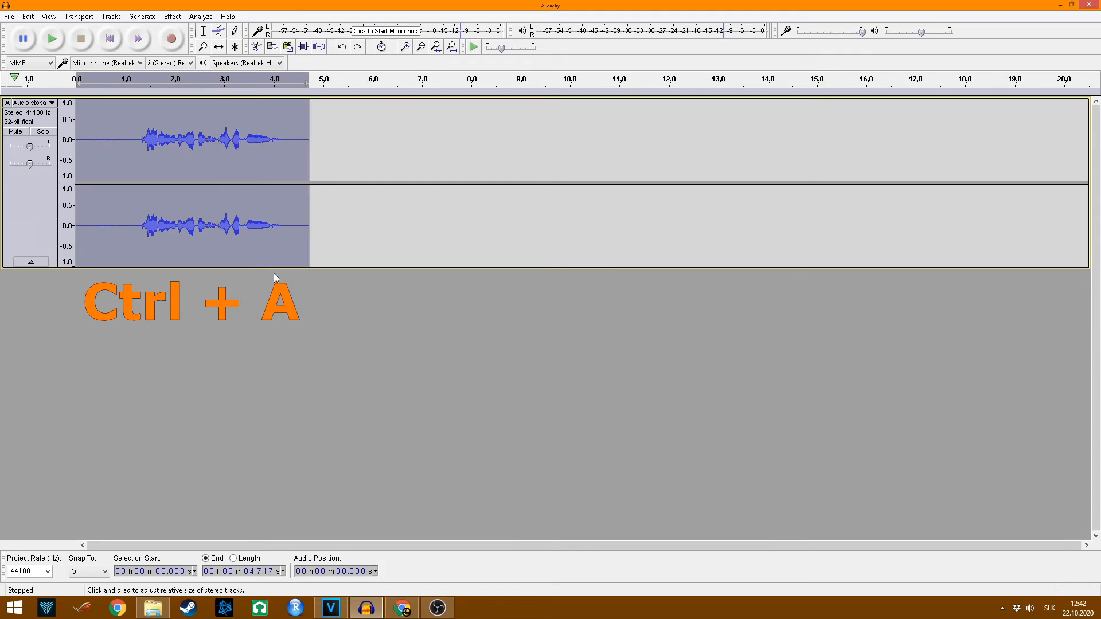
left_click(185, 140)
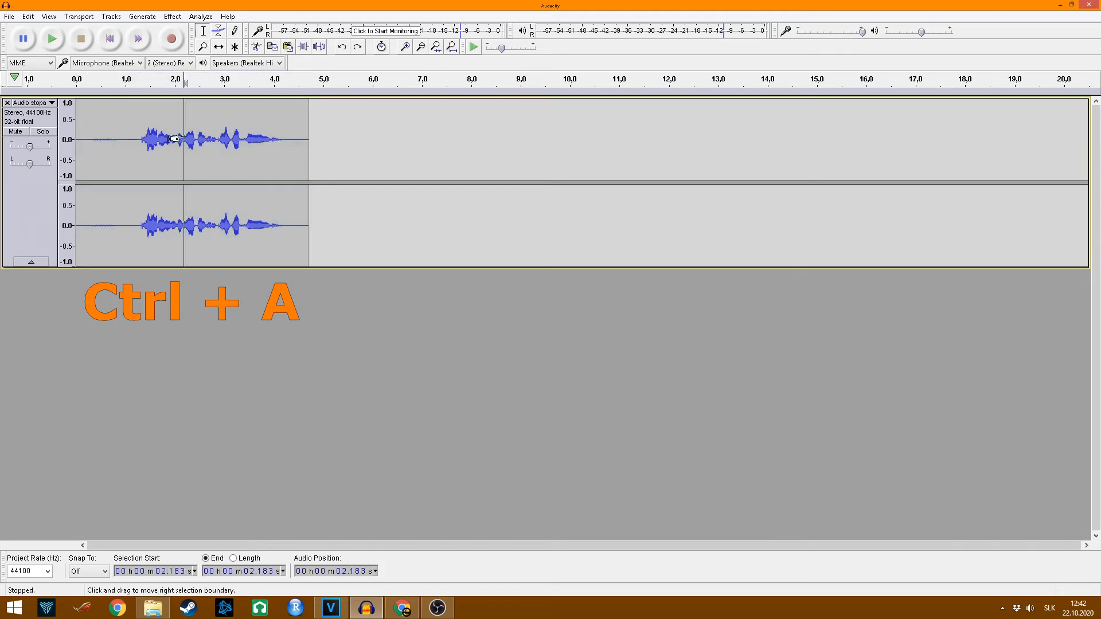
Step: Select all the audio and repeat Noise Reduction on the whole recording
left_click(33, 17)
mouse_move(112, 185)
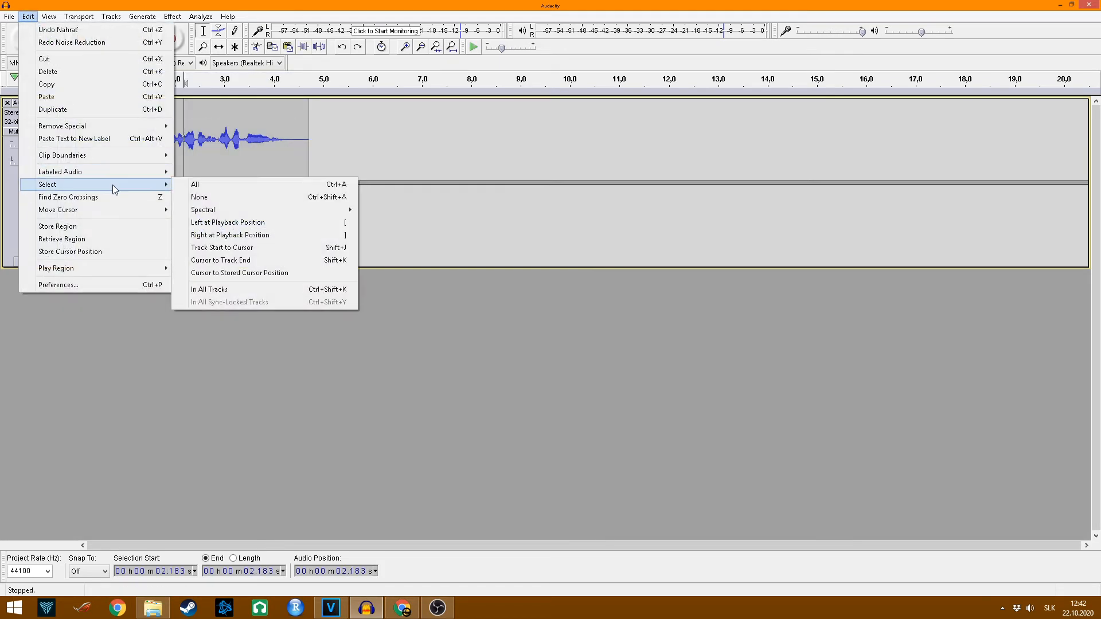
left_click(217, 185)
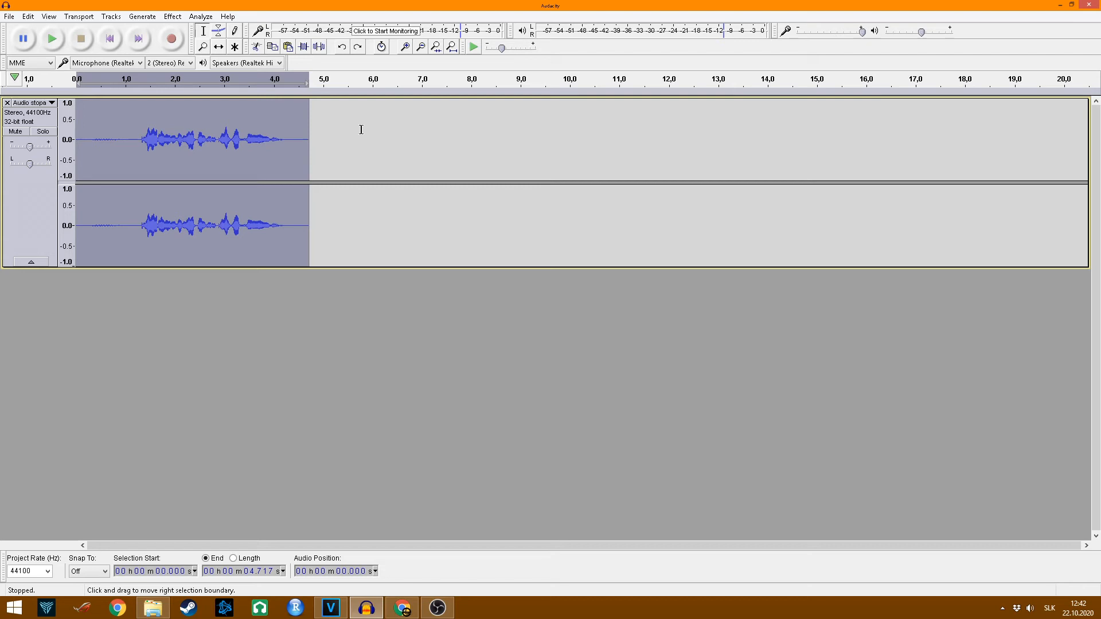
left_click(174, 16)
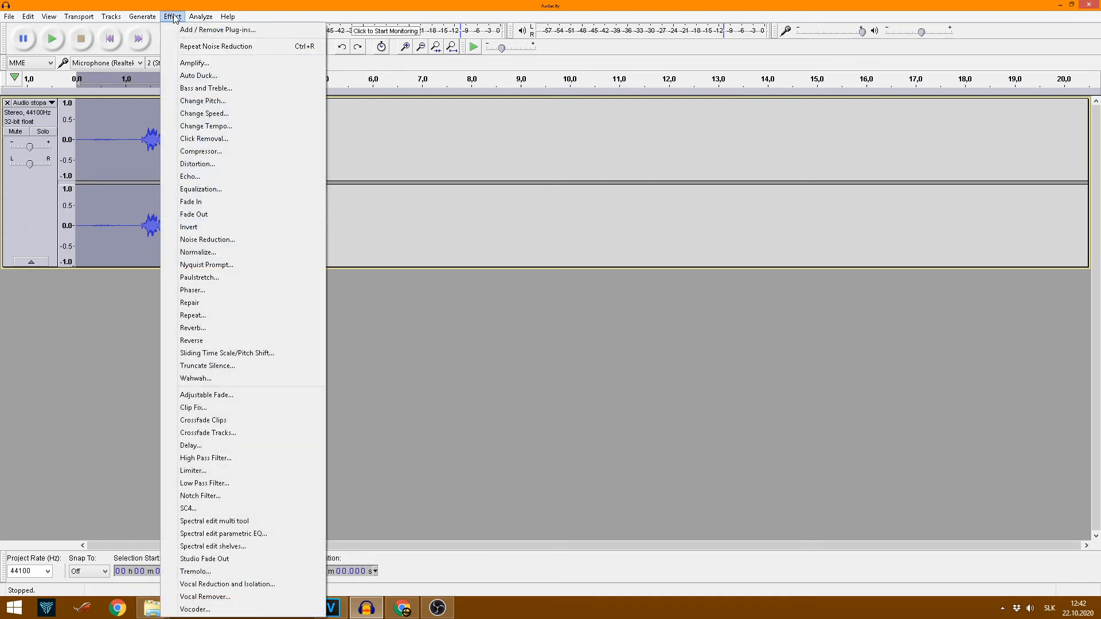
left_click(234, 49)
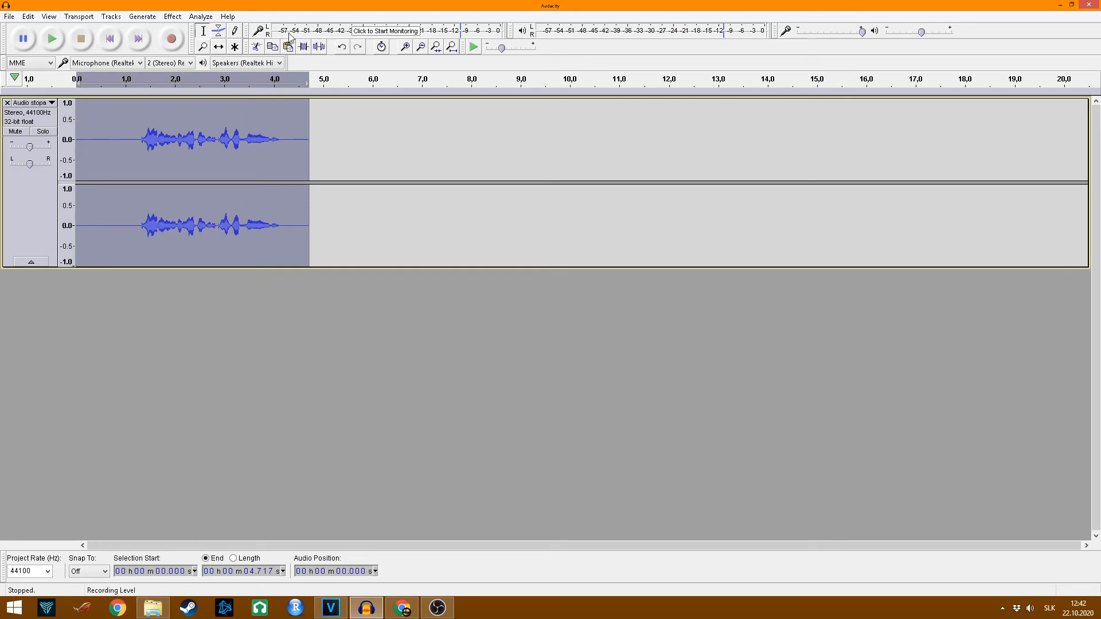
Step: Play the noise-reduced recording from its start to check the result, and stop playback
left_click_drag(141, 117, 224, 119)
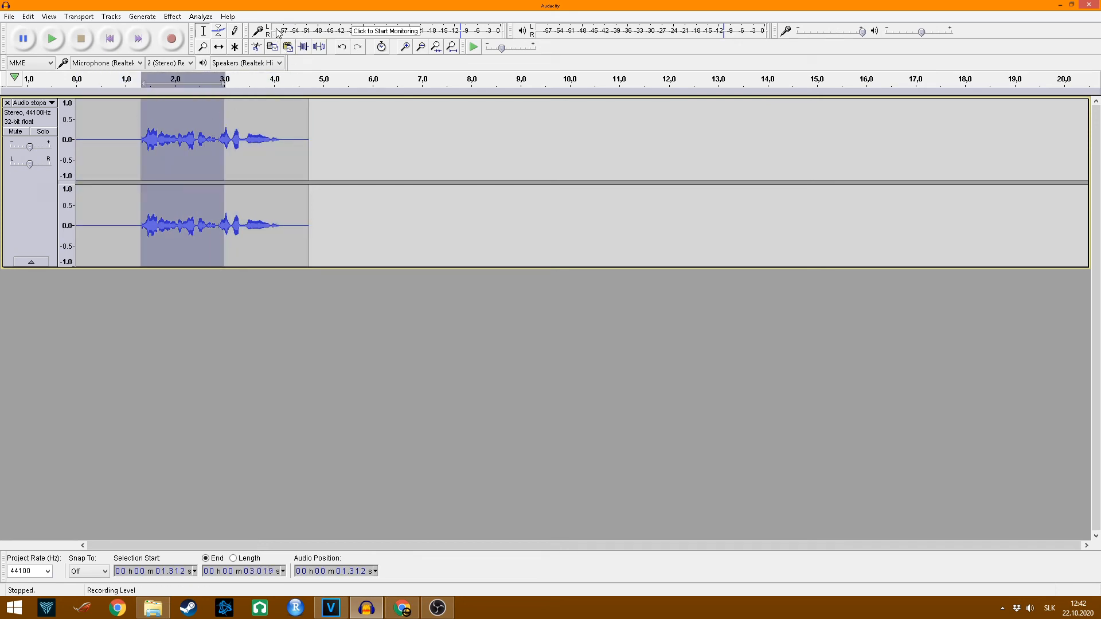
left_click(80, 114)
key("space")
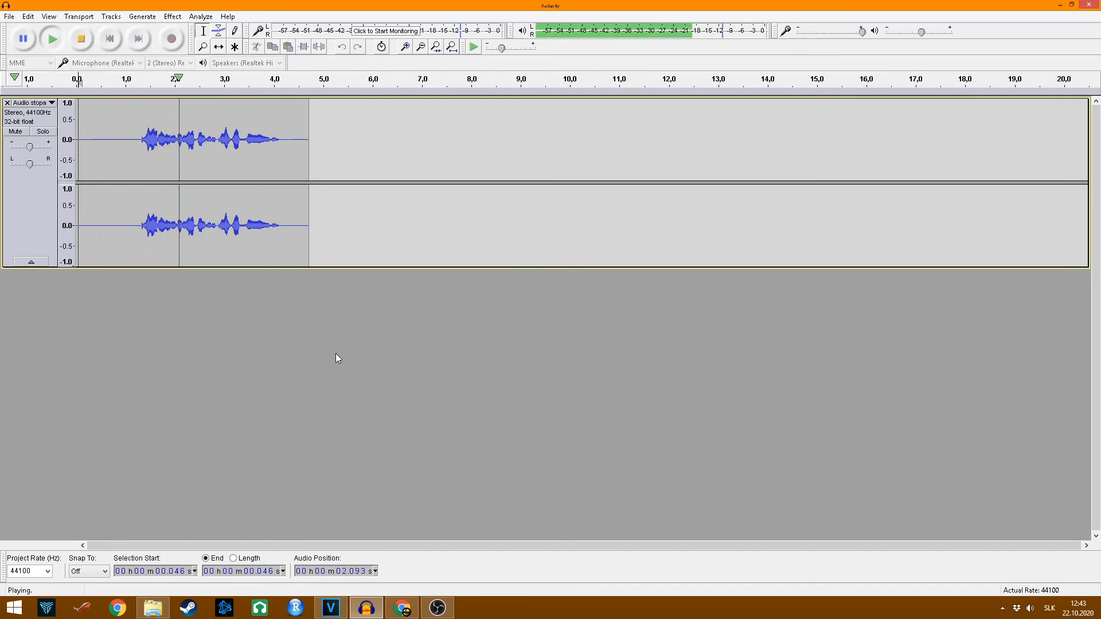
left_click(81, 37)
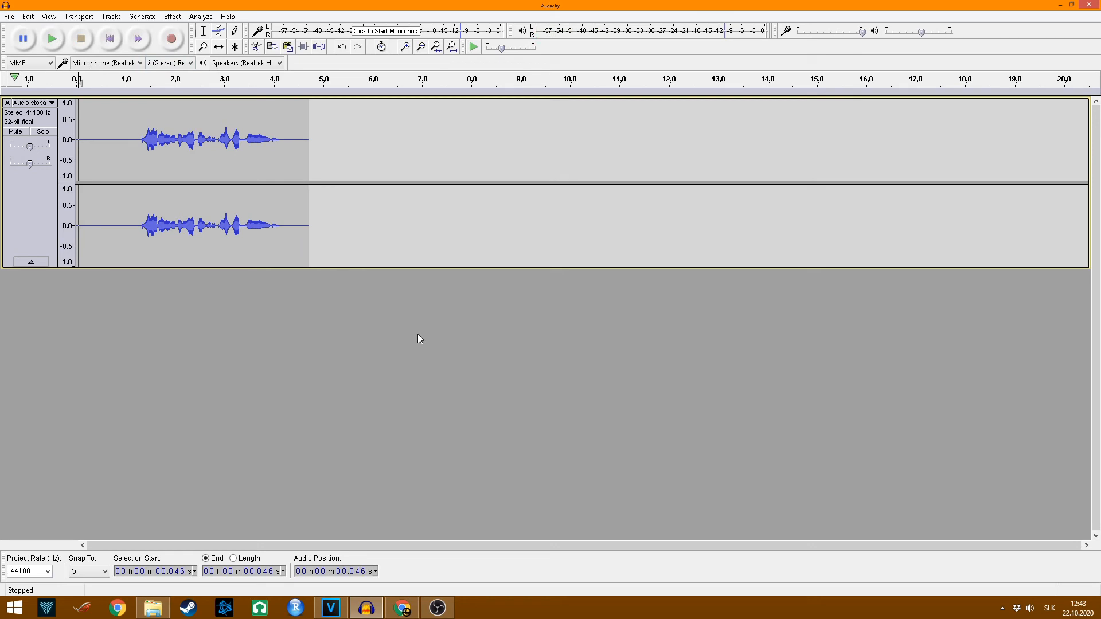